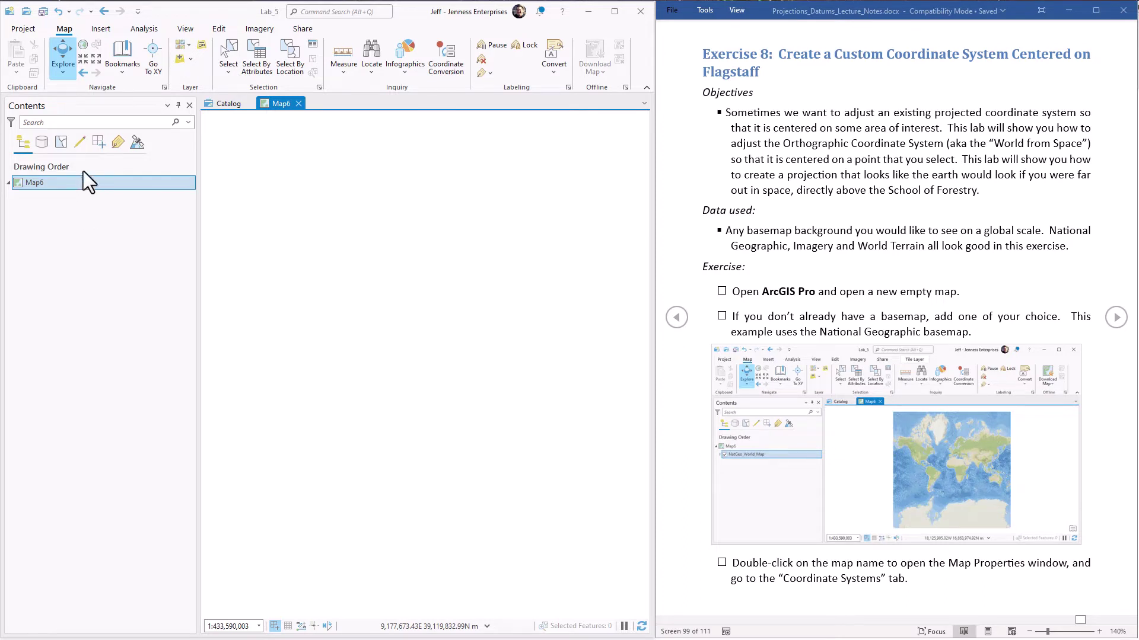
- Add the NatGeo_World_Map server basemap to Map6 and bring up its coordinate system properties
left_click(190, 59)
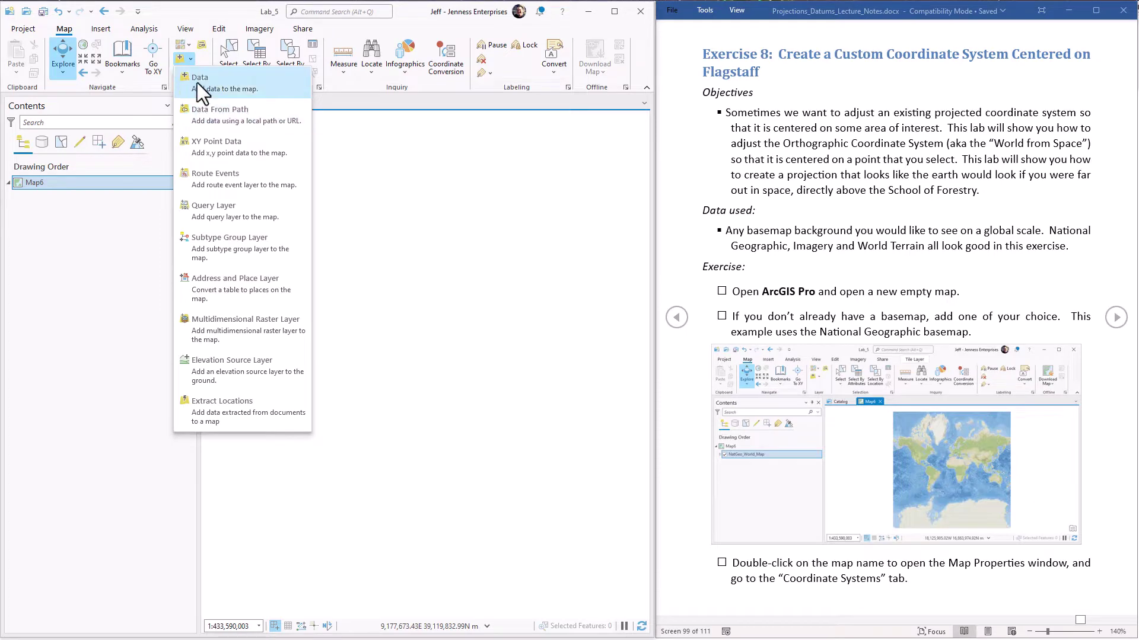
left_click(198, 84)
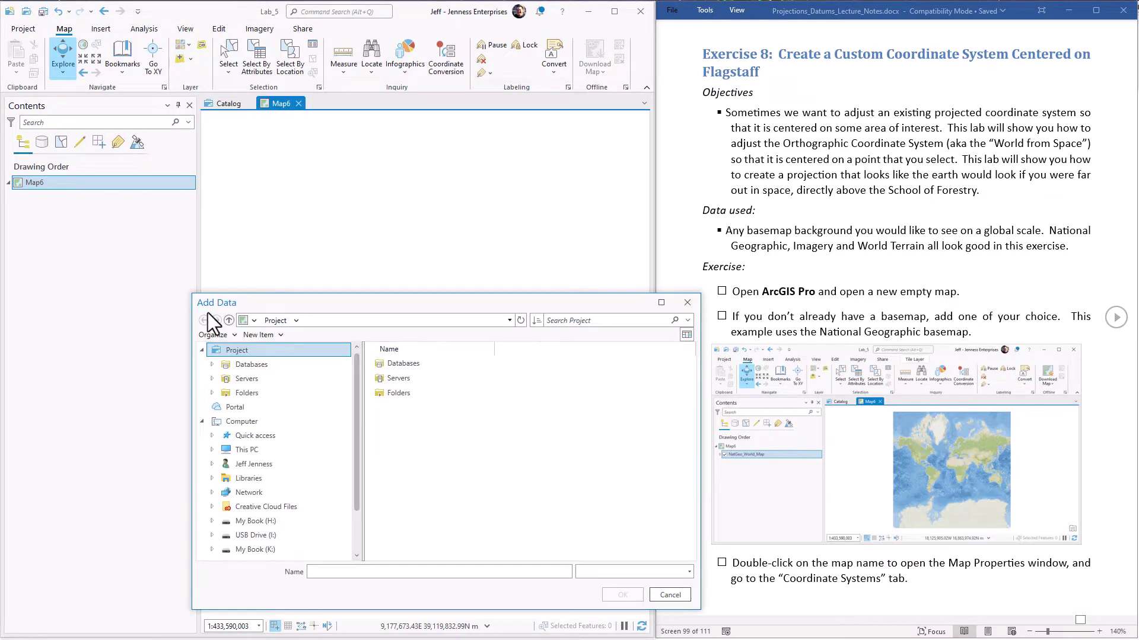
left_click(251, 377)
double_click(417, 366)
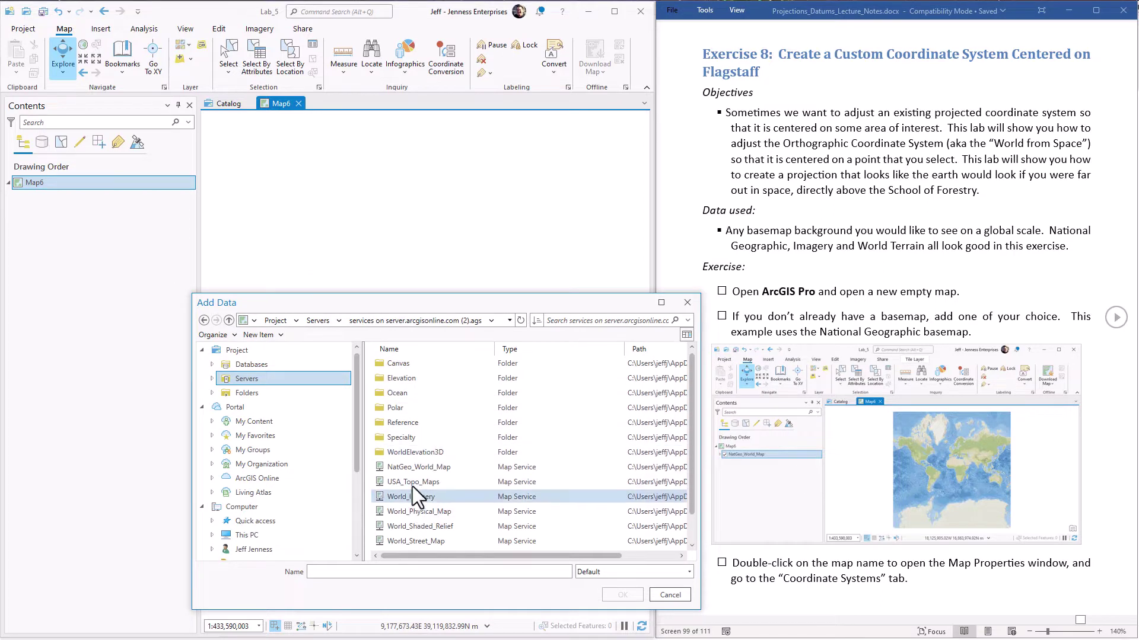
left_click(413, 469)
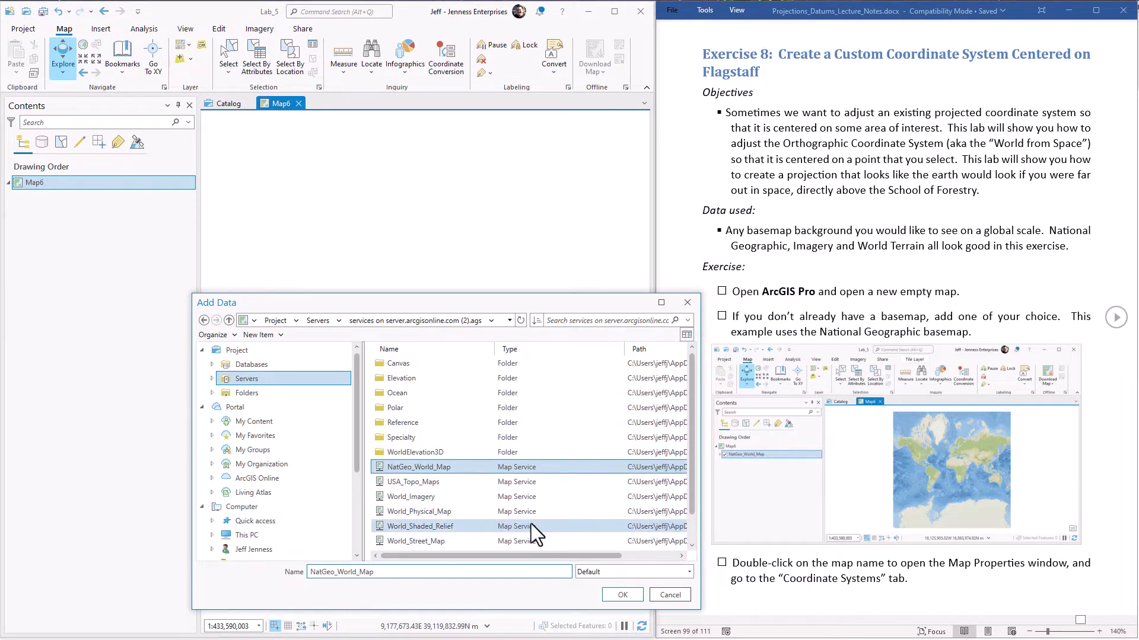
left_click(623, 595)
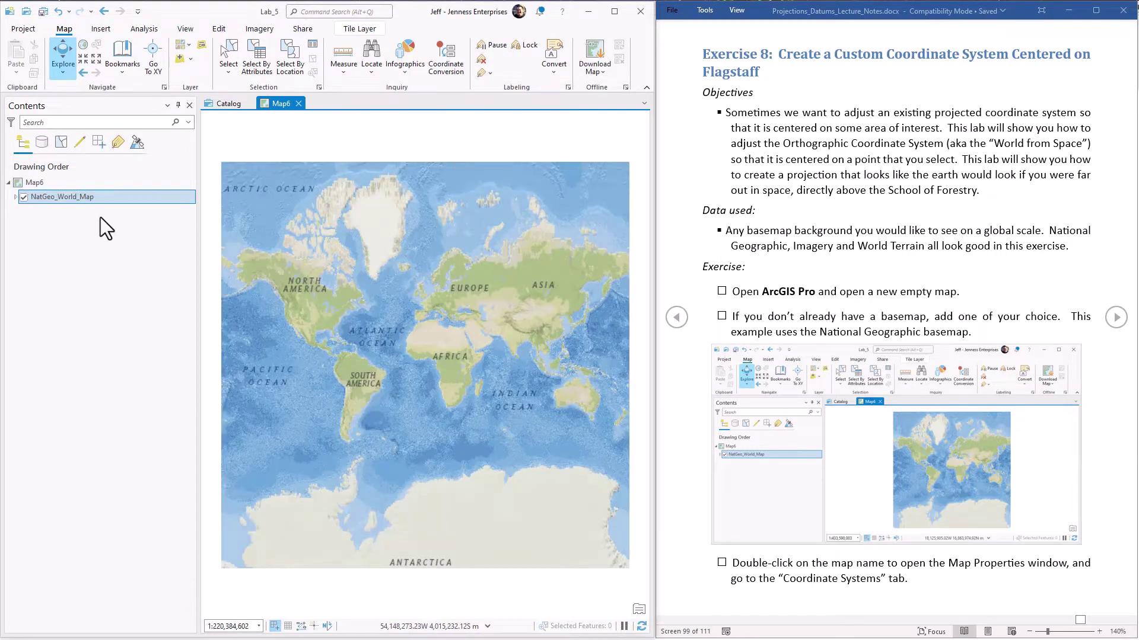
double_click(88, 184)
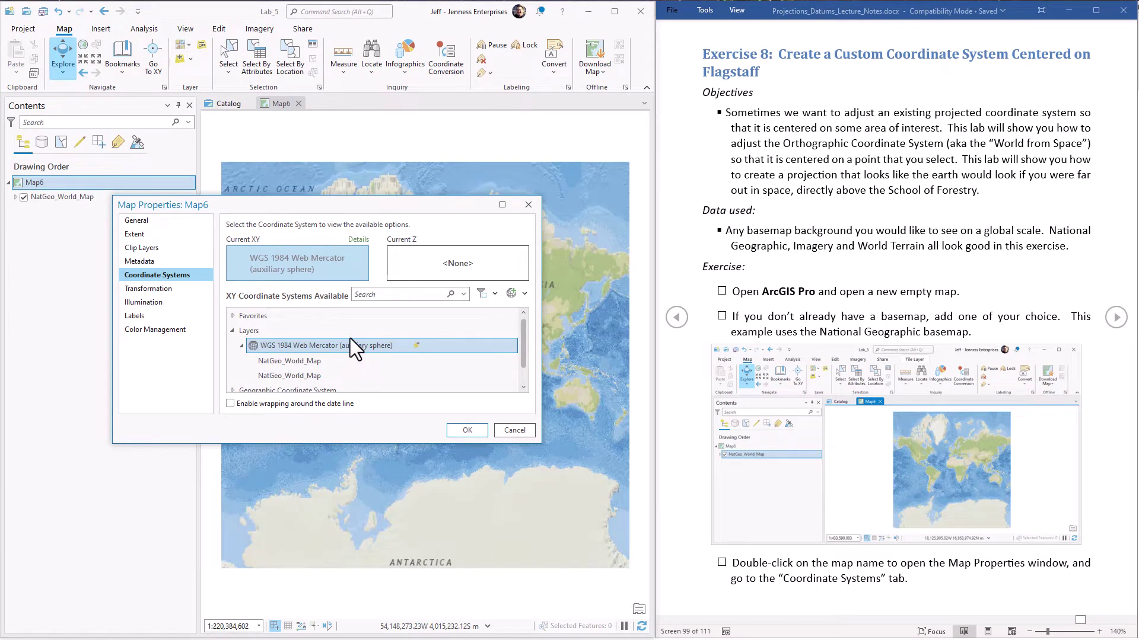
- Search WKID 102038 and select The World from Space, reviewing its Orthographic details
left_click(1116, 318)
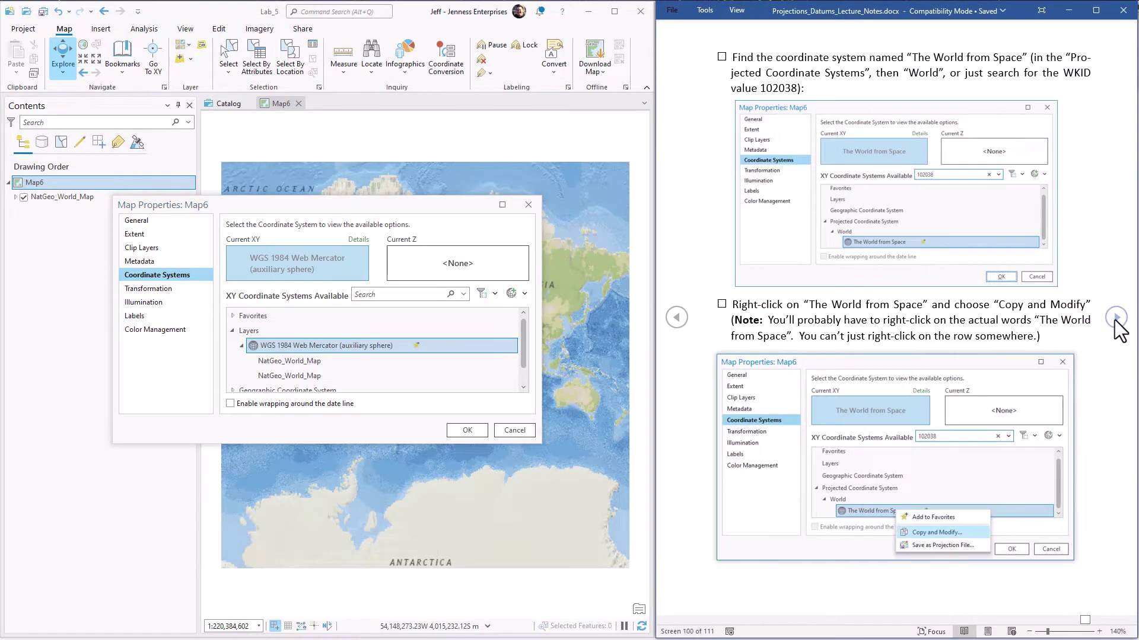
double_click(782, 88)
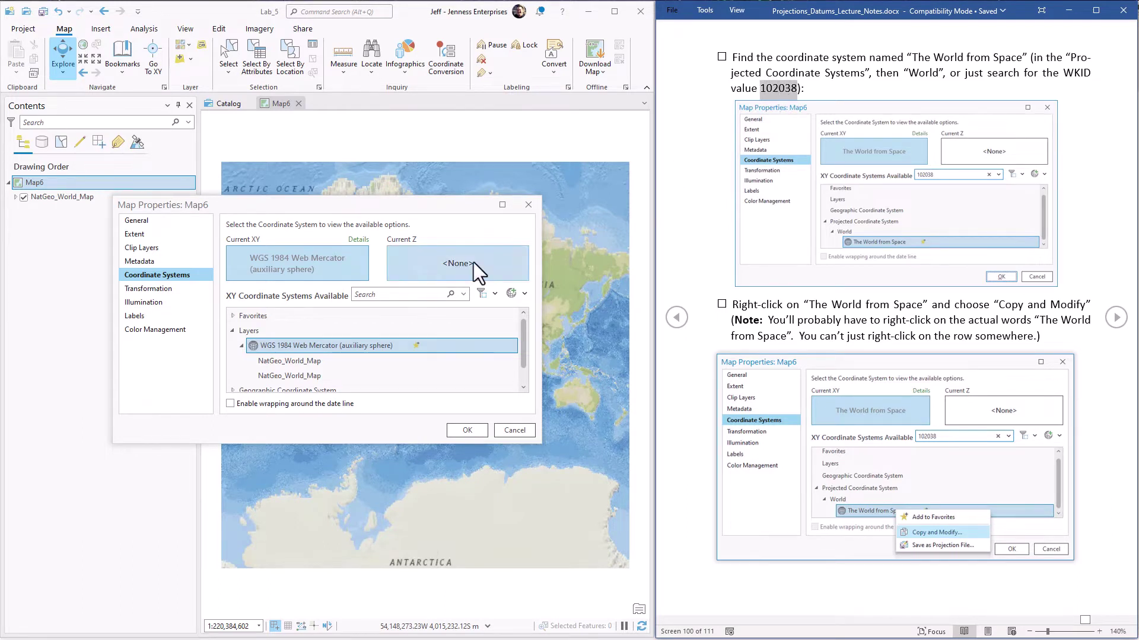
left_click(408, 294)
type("10")
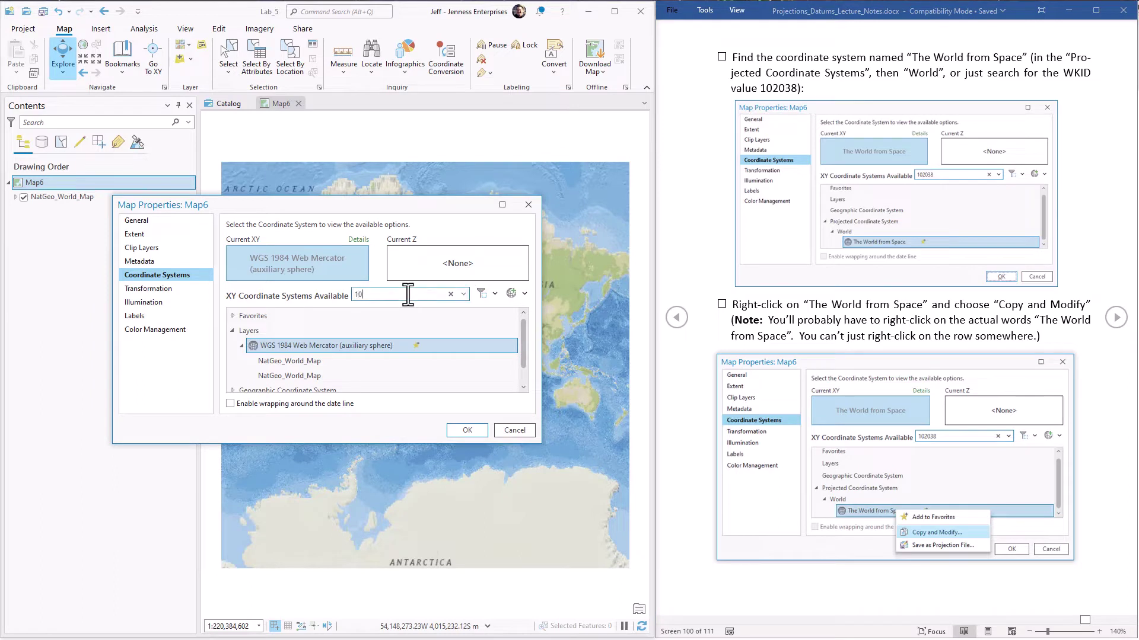
type("2038")
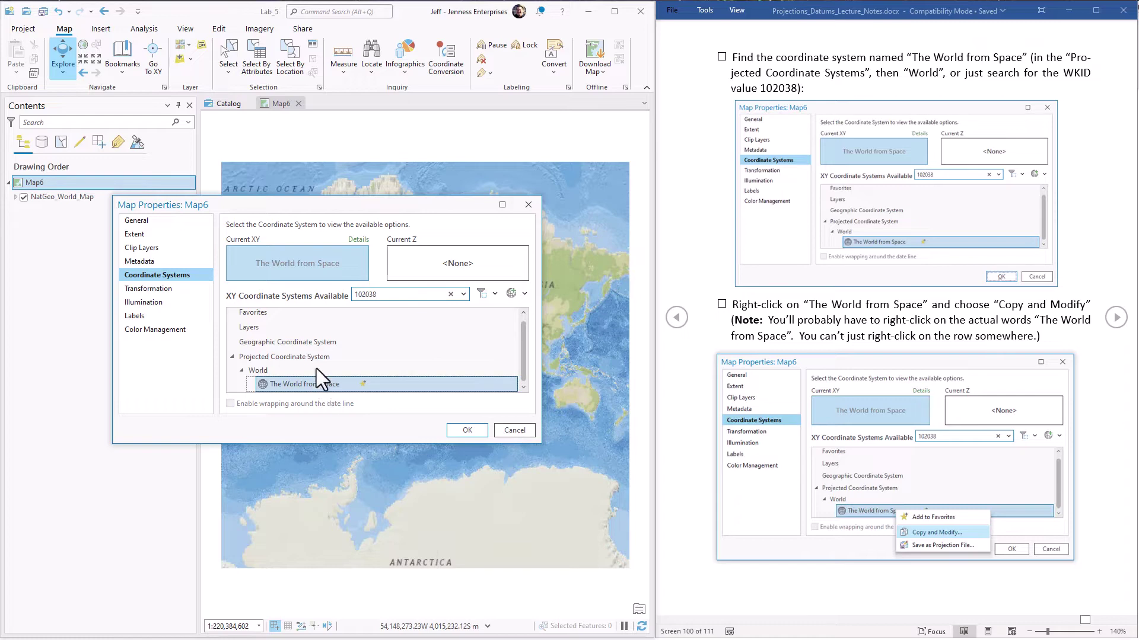
left_click(358, 241)
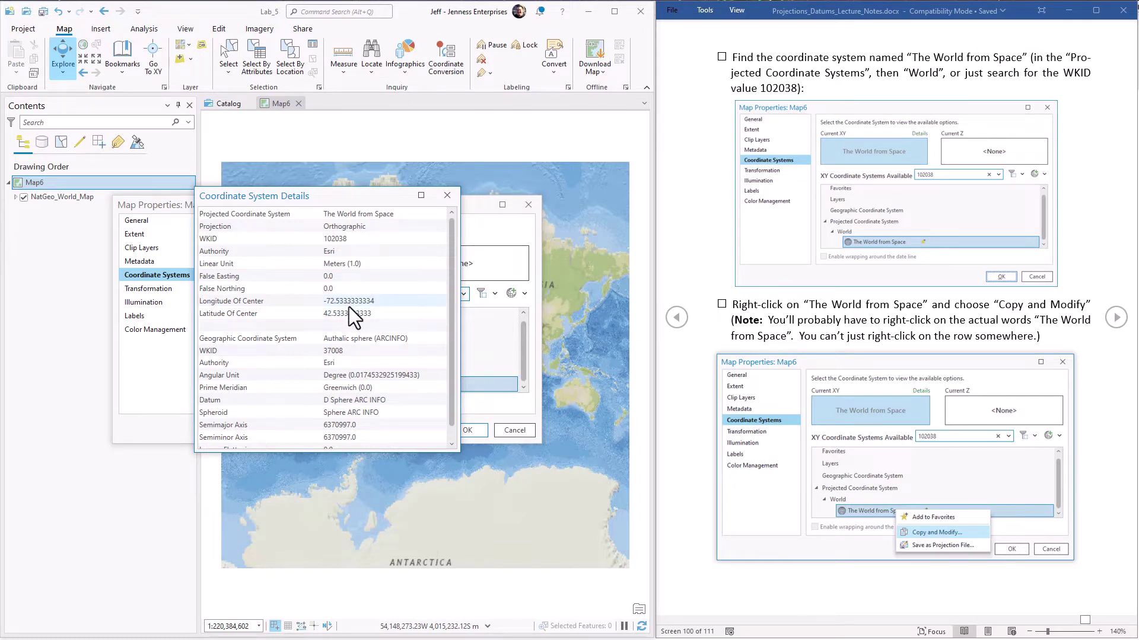
left_click(447, 195)
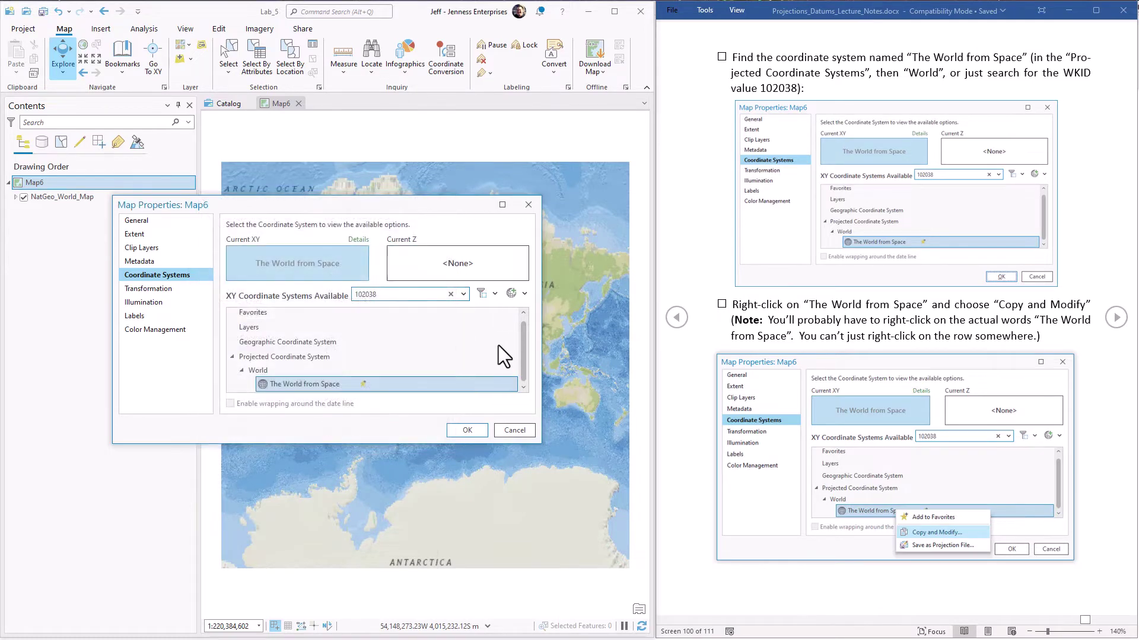
- Apply The World from Space and zoom to the NatGeo_World_Map layer's full extent
left_click(464, 432)
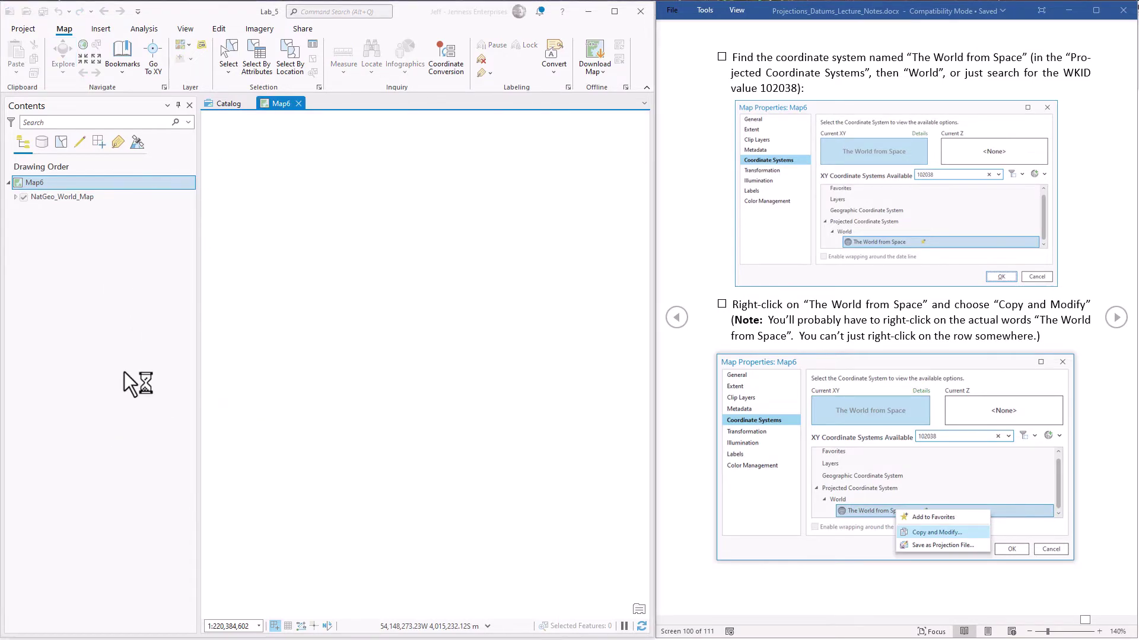
left_click(94, 196)
right_click(95, 196)
left_click(113, 229)
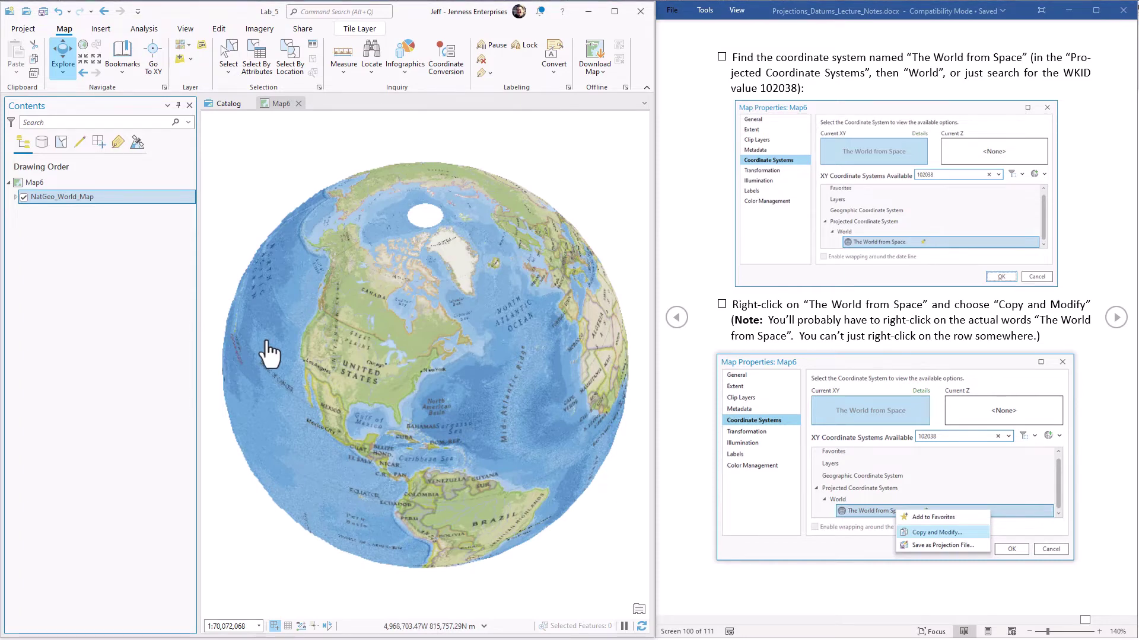
- Reopen Map6's coordinate systems and make an editable copy of The World from Space
left_click(101, 184)
double_click(102, 183)
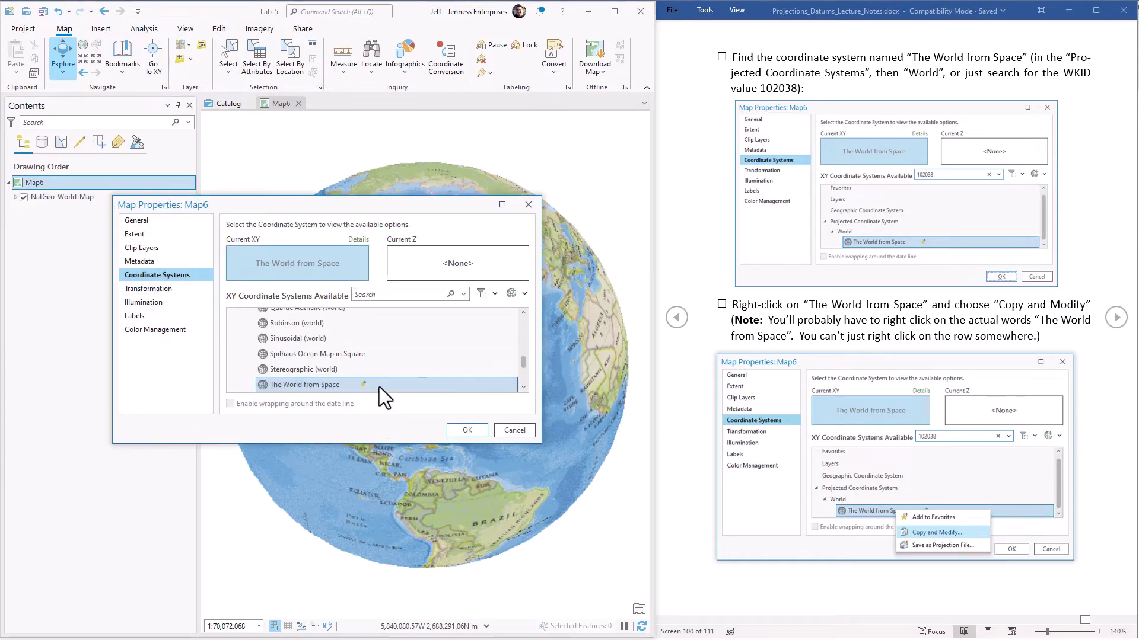
right_click(326, 386)
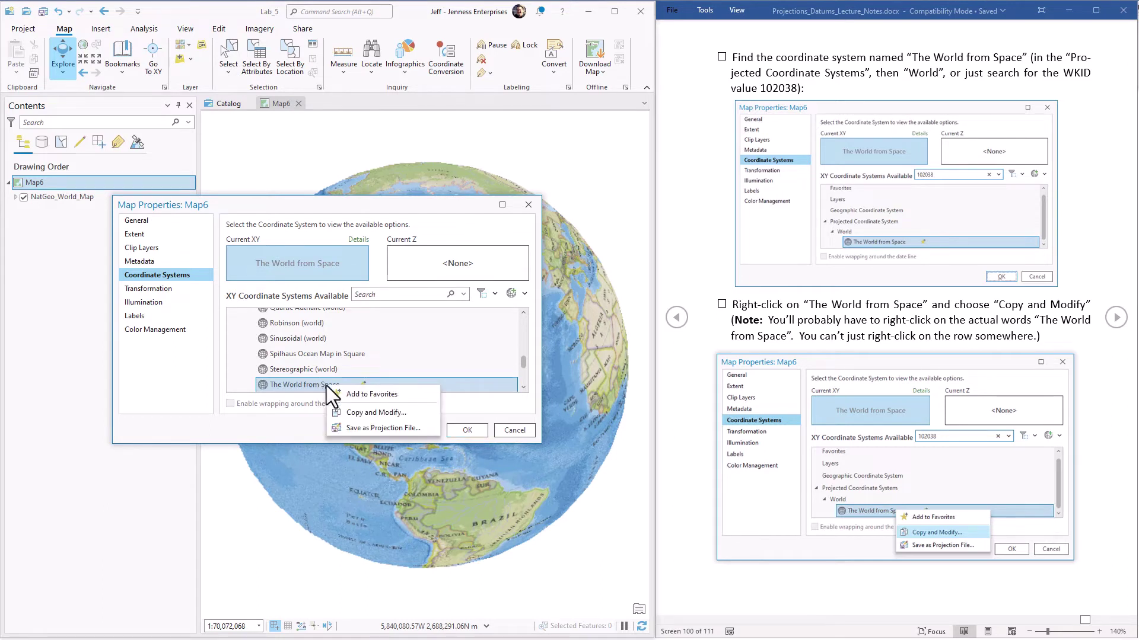
left_click(369, 413)
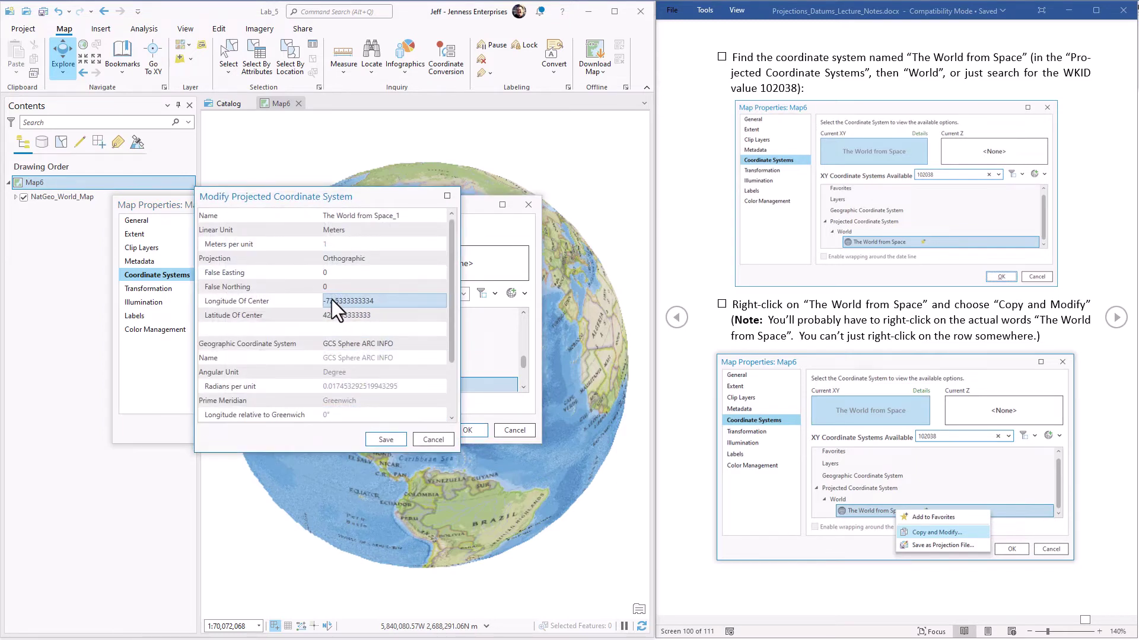
left_click(394, 303)
left_click(386, 301)
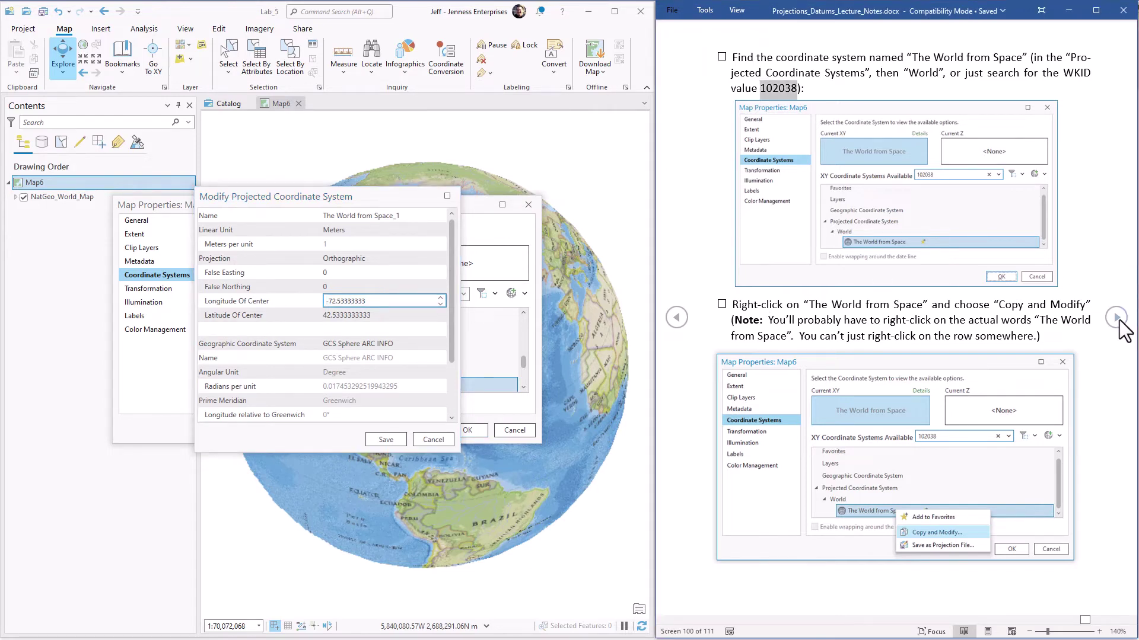
- Set the copy's center to longitude -111.66, latitude 35.18 and save it
left_click(1117, 318)
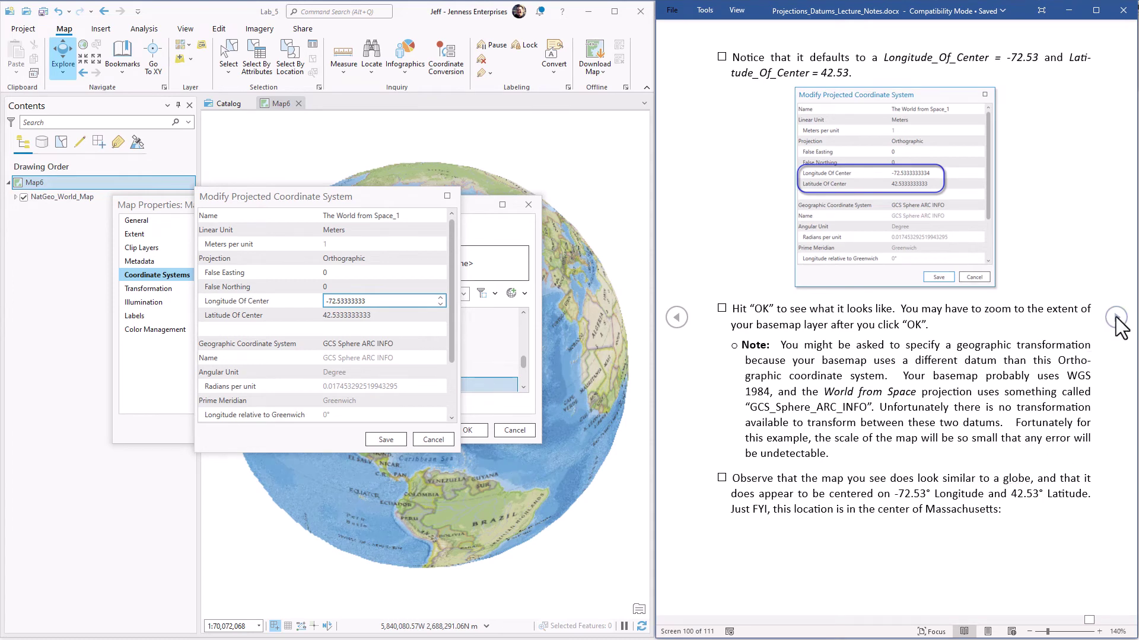
left_click(1117, 318)
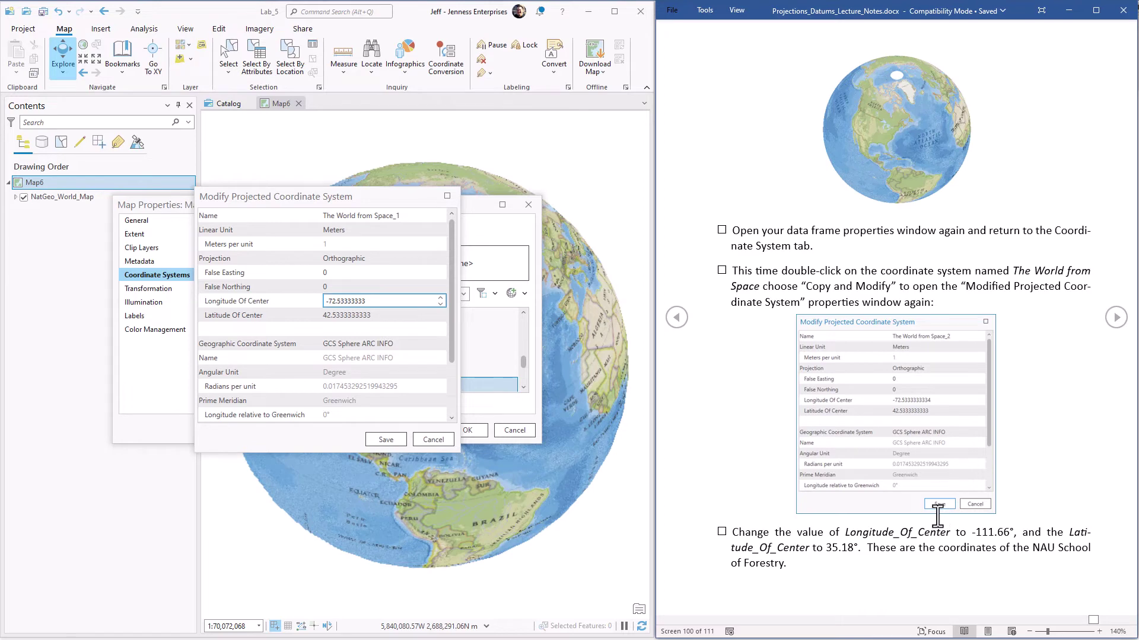
left_click_drag(974, 532, 1015, 534)
key("ctrl+c")
left_click(306, 308)
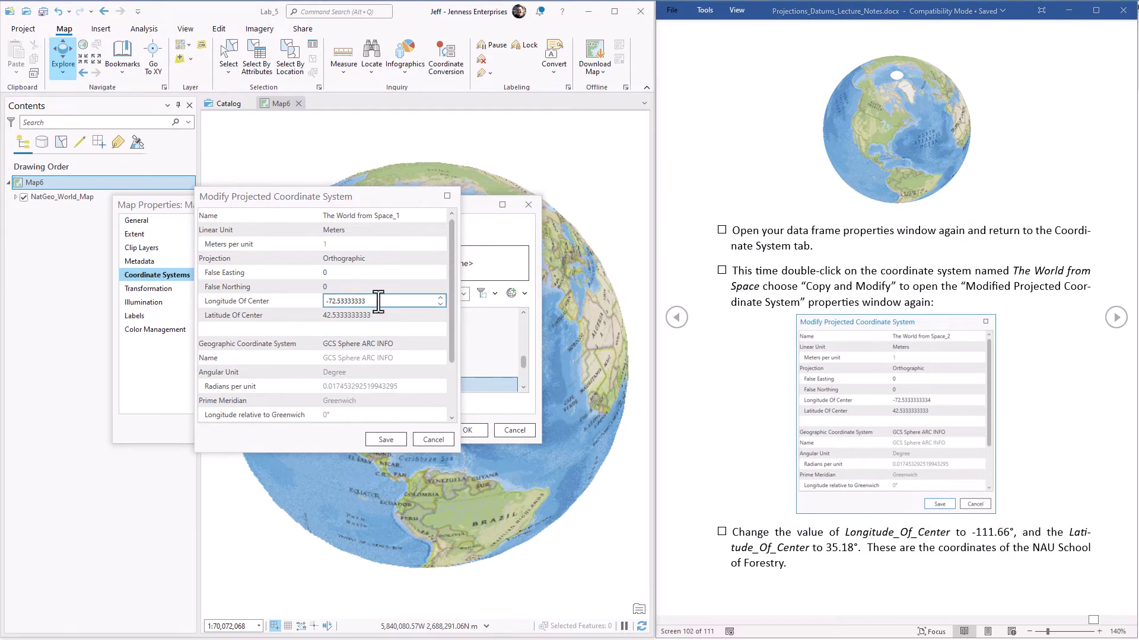
key("ctrl+v")
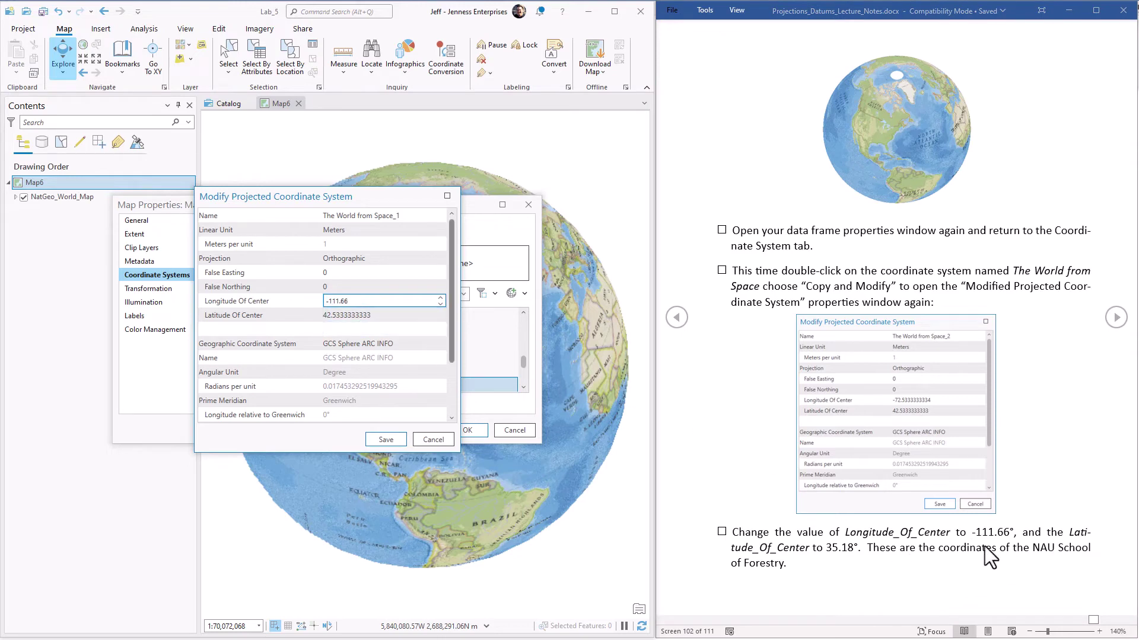
left_click_drag(827, 548, 852, 548)
key("ctrl+c")
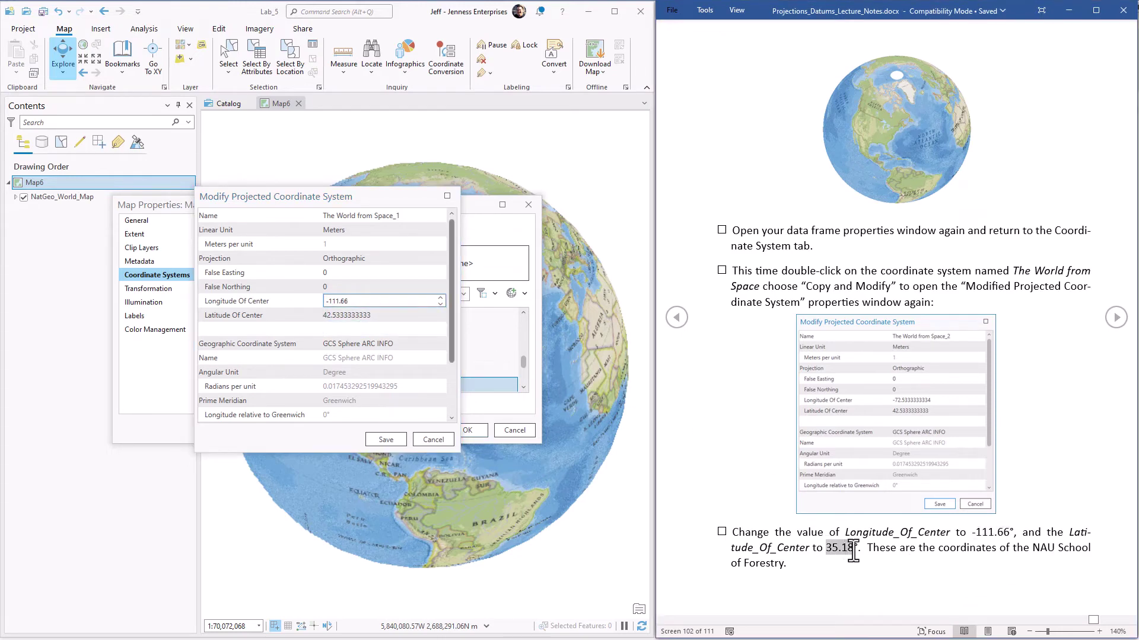
left_click(375, 316)
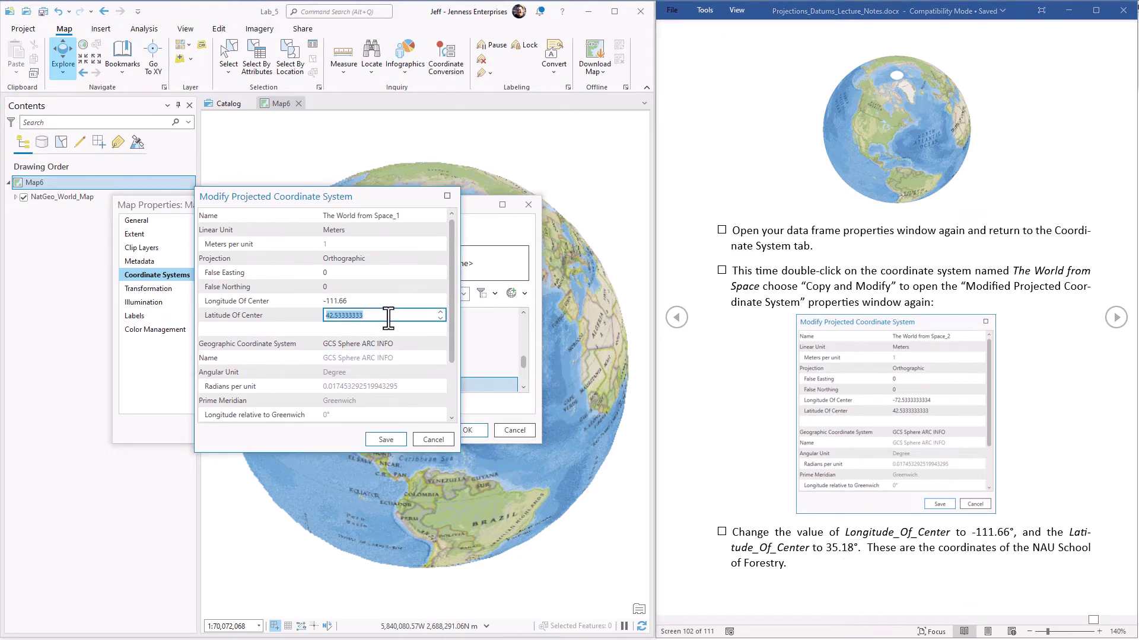
key("ctrl+v")
left_click(390, 442)
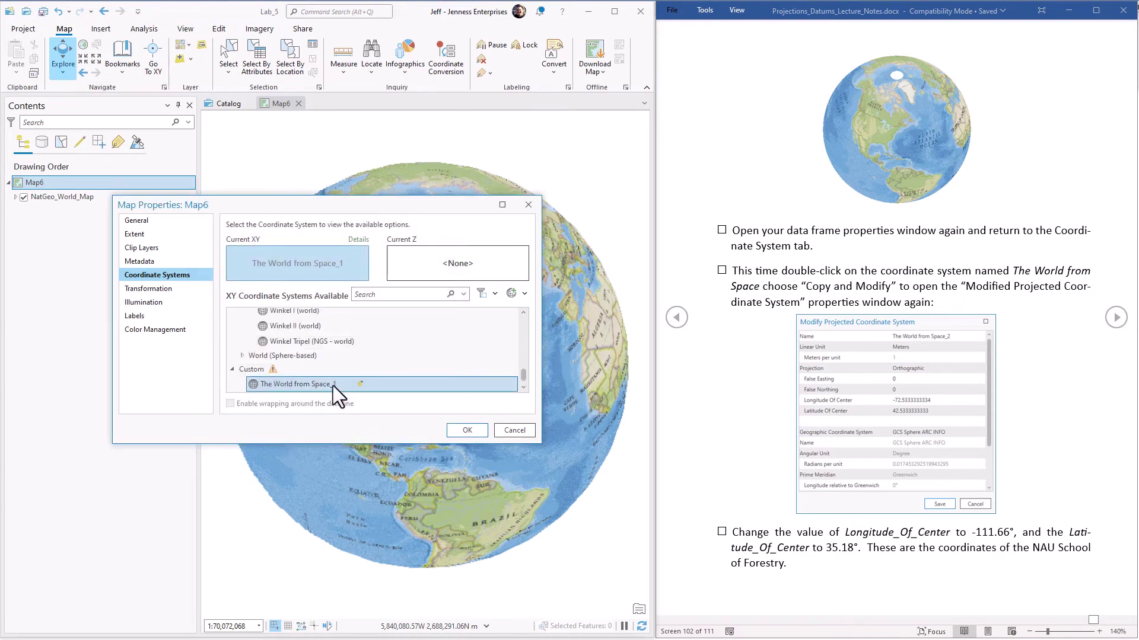
- Apply The World from Space_1 and zoom to the NatGeo_World_Map layer's full extent
left_click(458, 432)
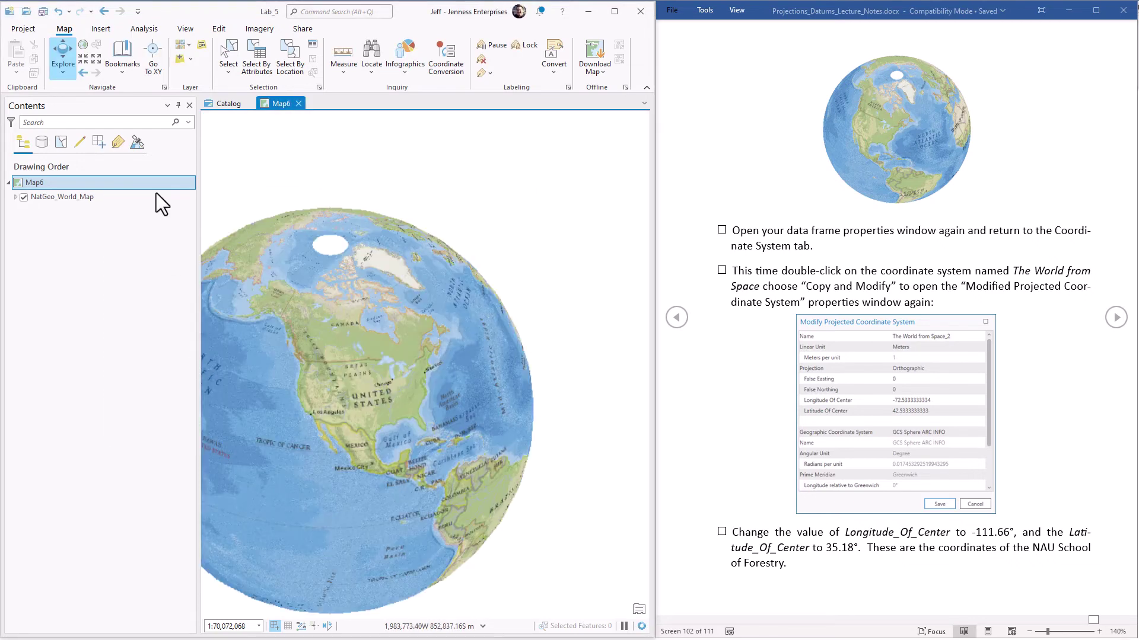
left_click(89, 196)
right_click(89, 195)
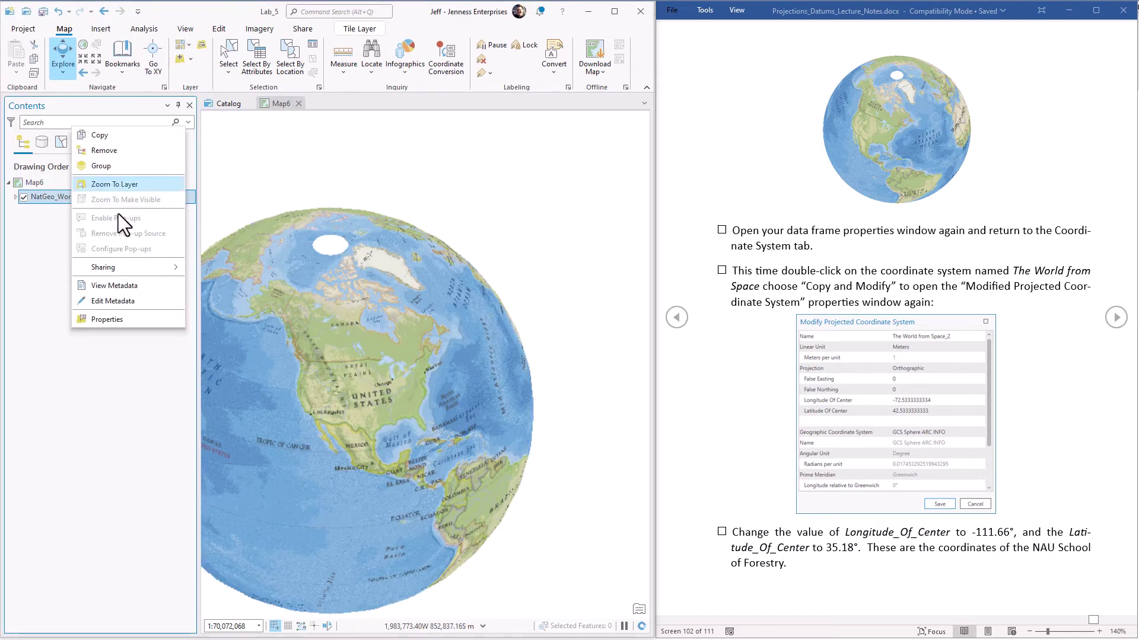
left_click(115, 184)
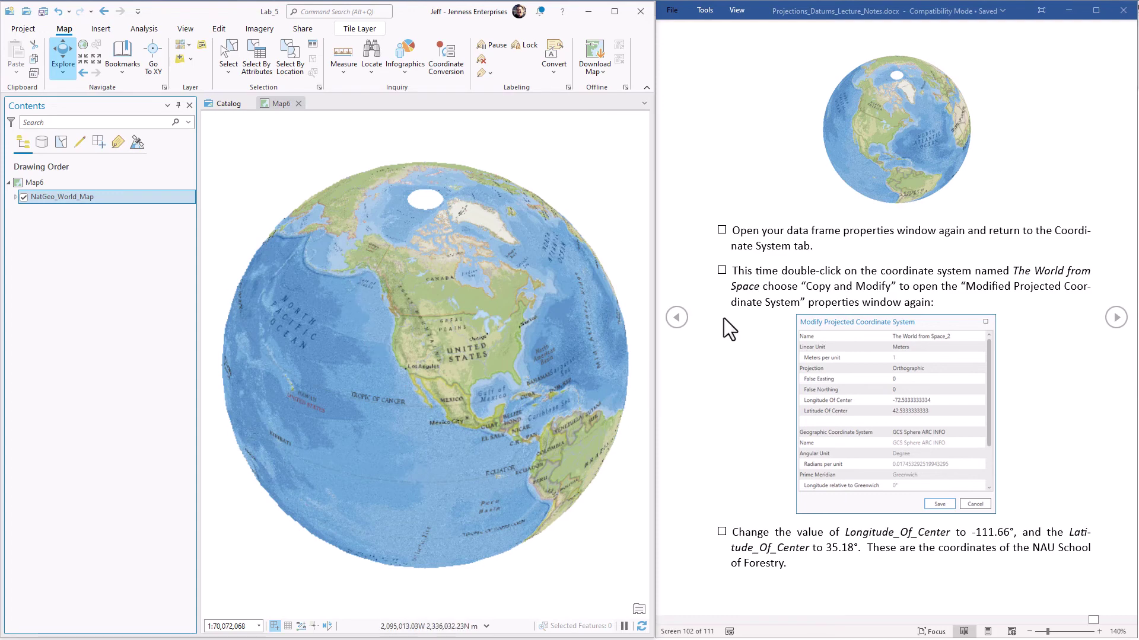
- Page the Word lab notes ahead to screen 105, the Earth-on-starfield image
left_click(1116, 318)
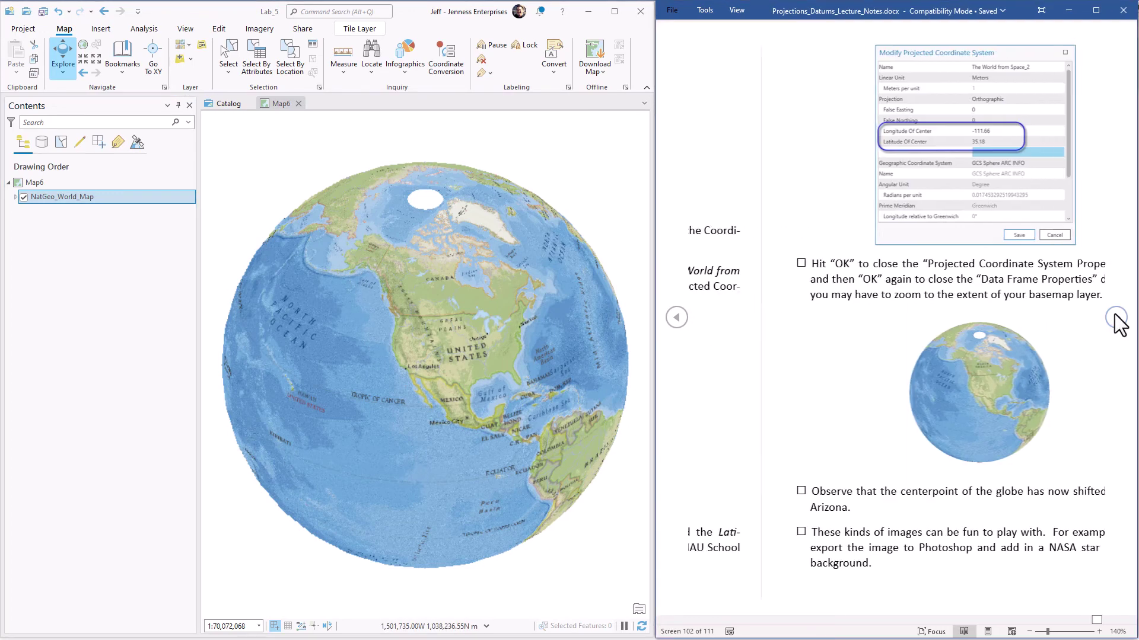
left_click(1116, 317)
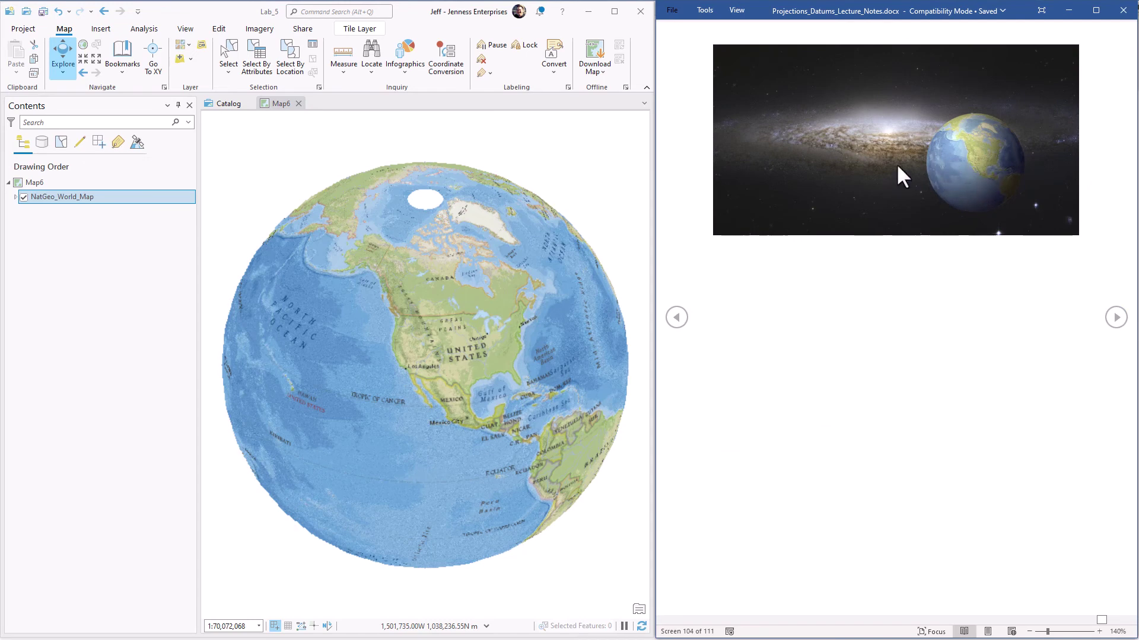
left_click(1116, 318)
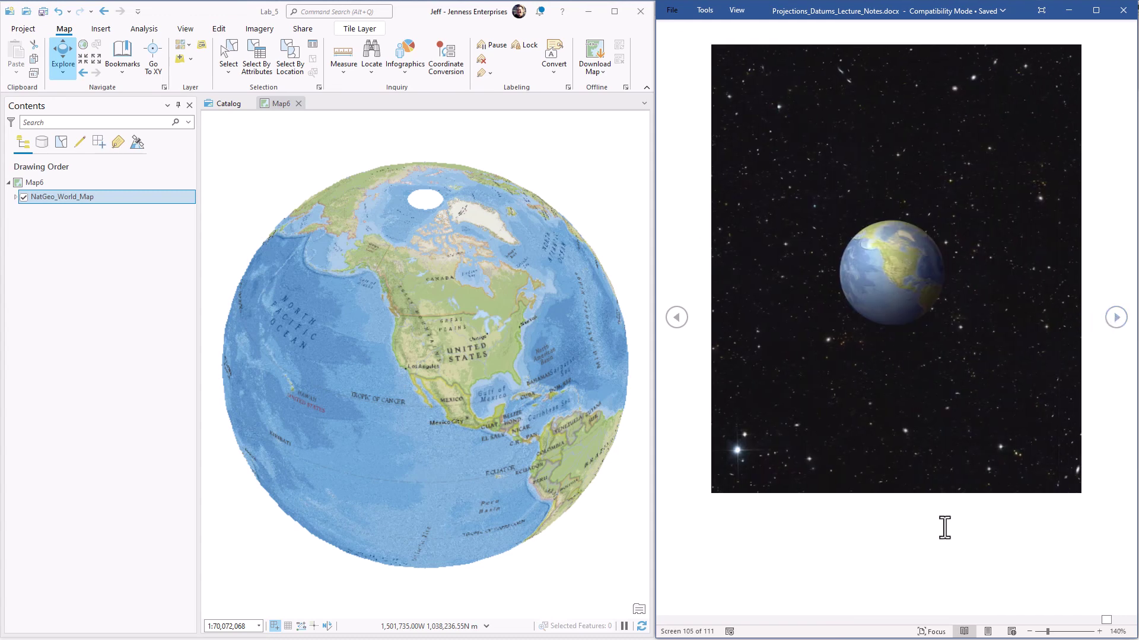